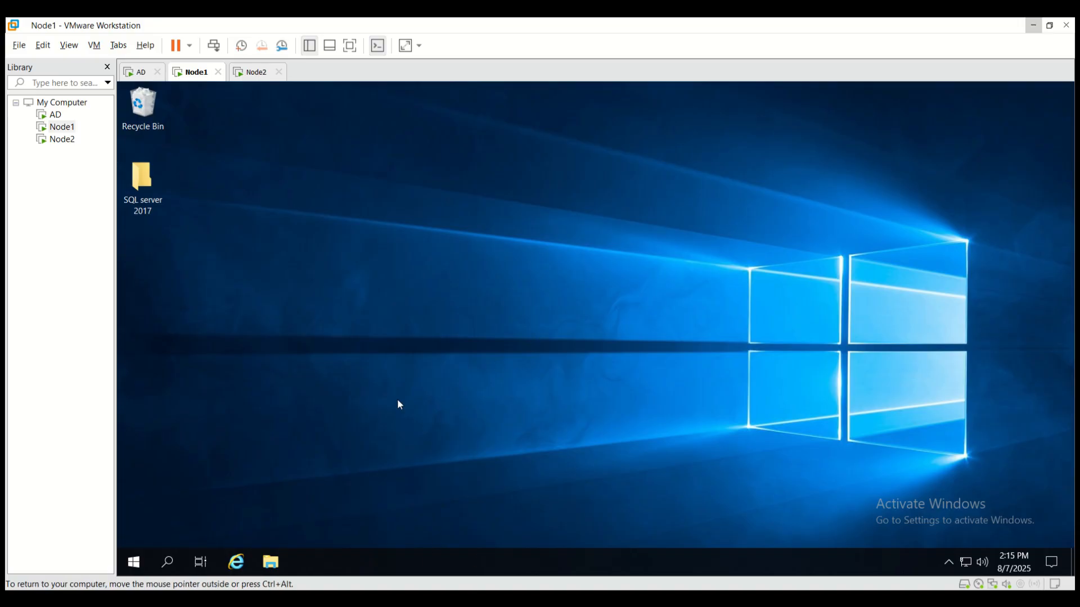
Step: Search Windows for 'ssms' and launch SQL Server Management Studio 19
click(176, 568)
text(ssms)
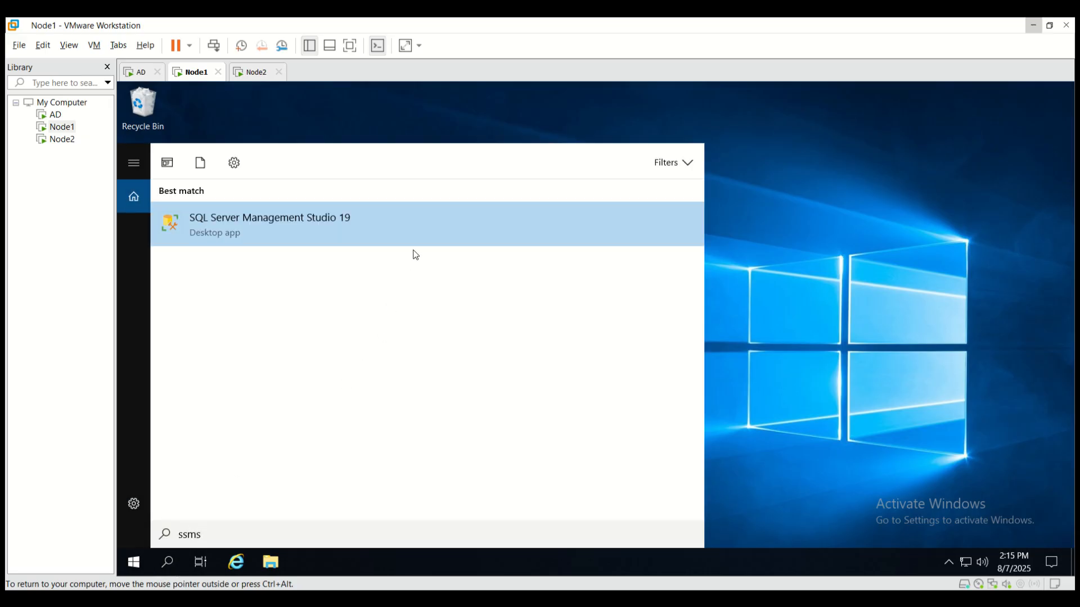
click(417, 231)
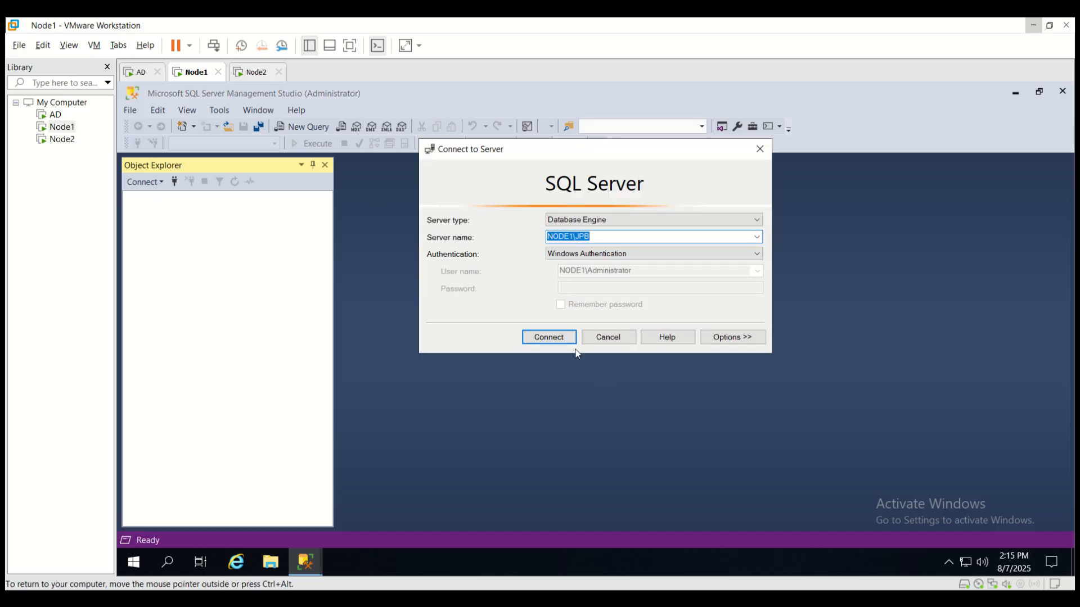
Step: Connect to NODE1\JPB with Windows Authentication and select its Databases folder
click(555, 336)
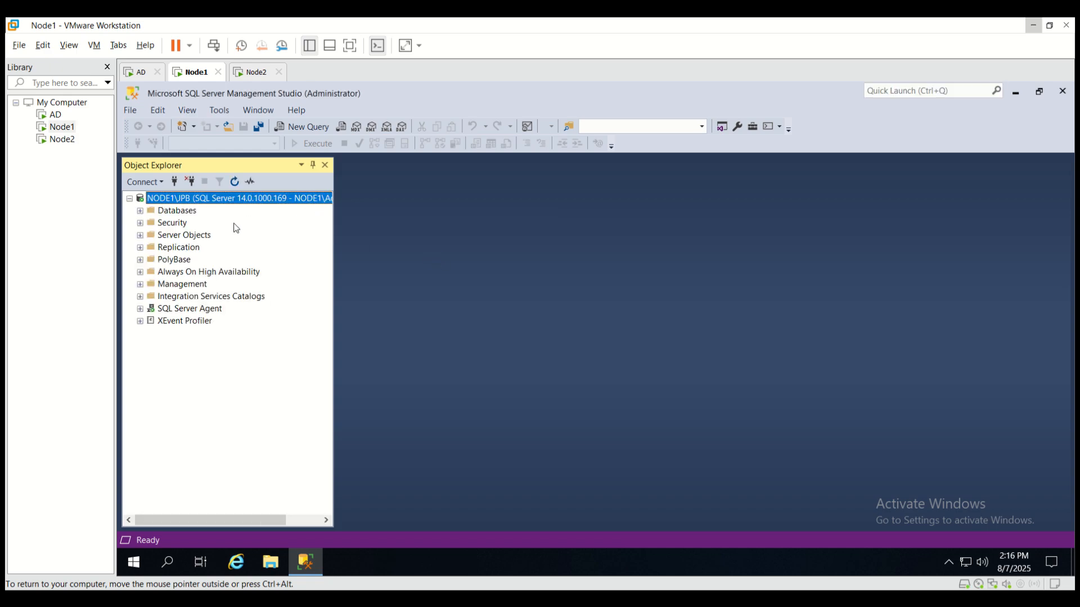
right_click(251, 196)
click(413, 235)
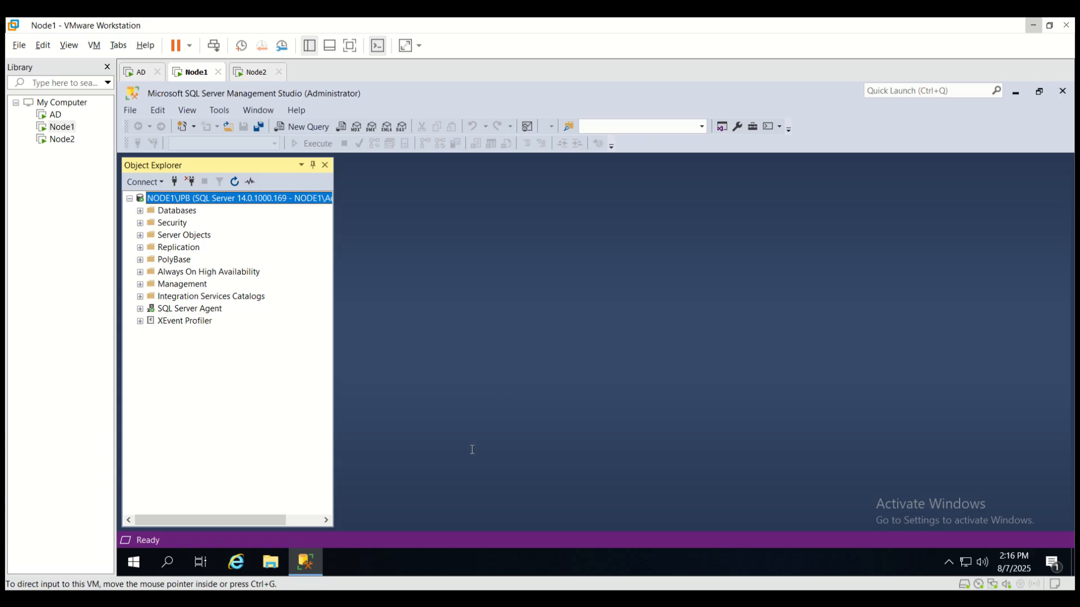
click(177, 213)
Step: Start a new database from the Databases node and name it 'customer'
right_click(176, 214)
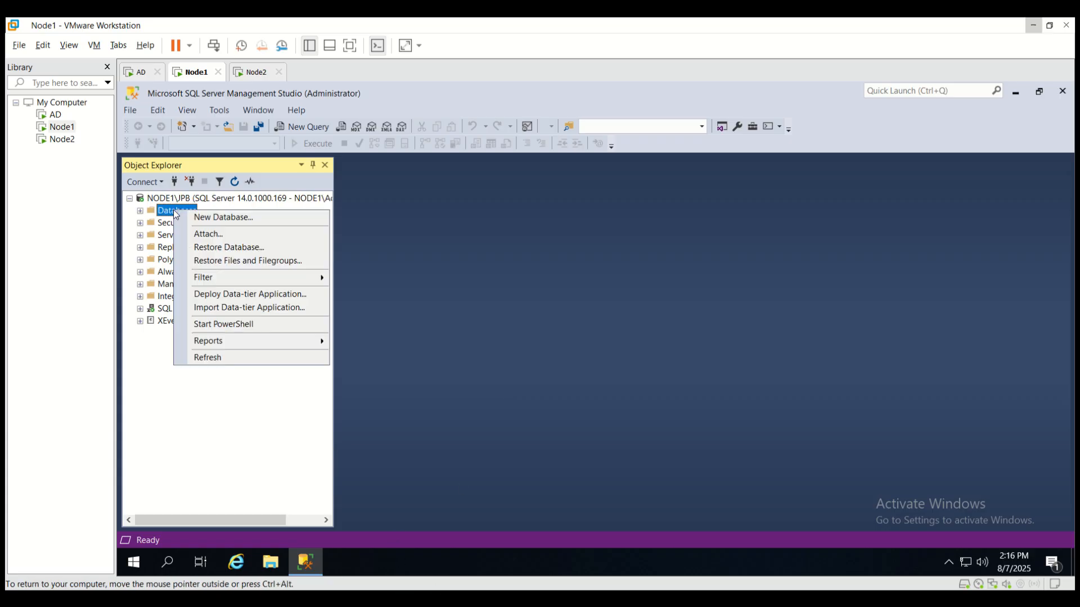
click(247, 218)
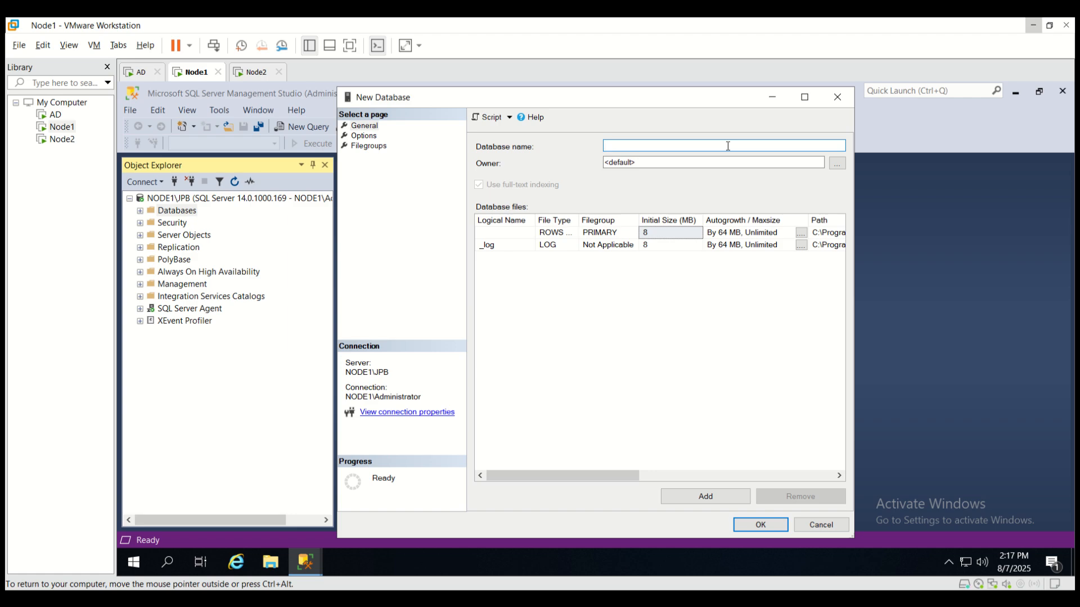
text(customer)
Step: Keep the default owner and widen the File Type column to show 'ROWS Data'
click(836, 163)
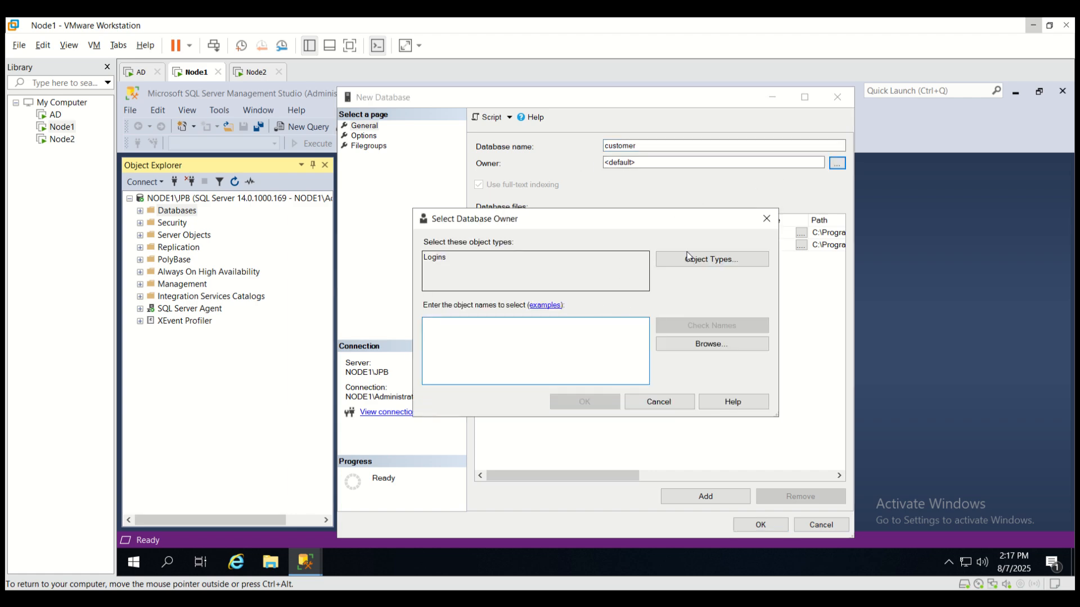
click(767, 222)
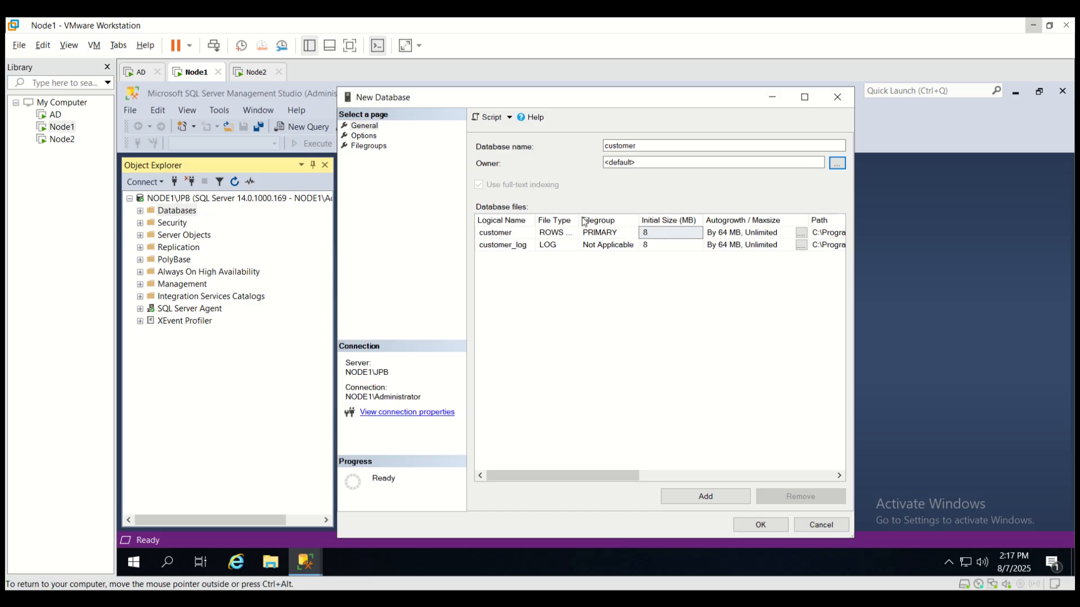
drag(579, 217, 605, 219)
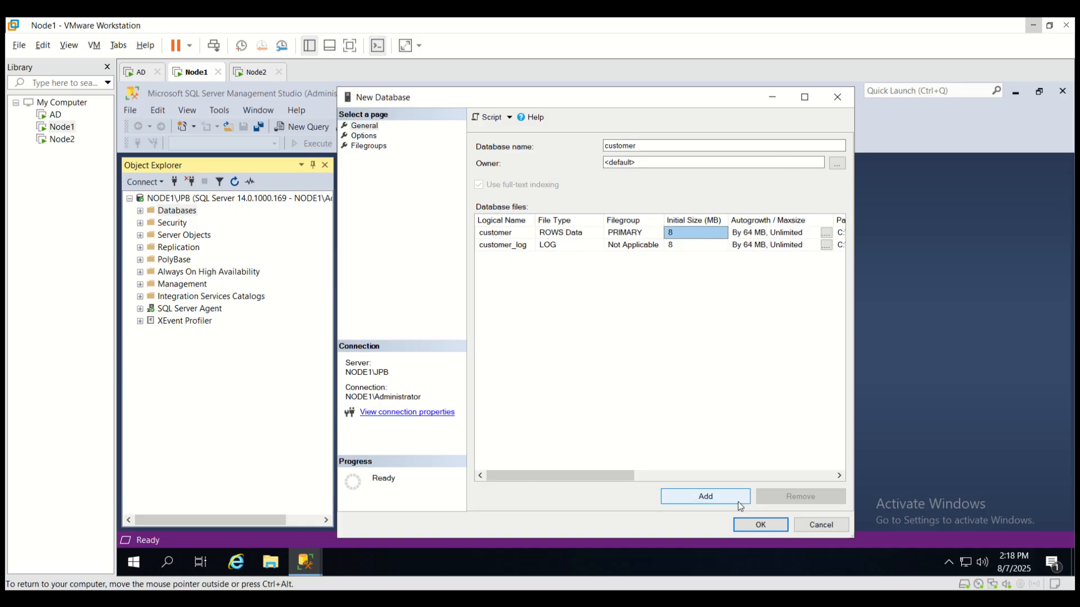
Step: Create the customer database, then refresh the server and find customer under Databases
click(760, 524)
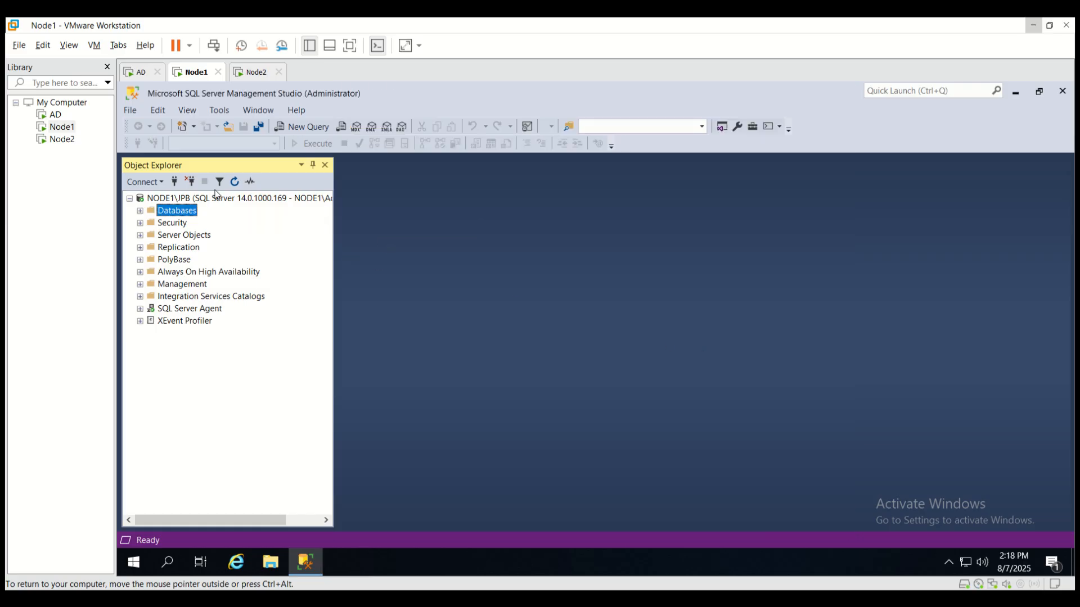
click(221, 200)
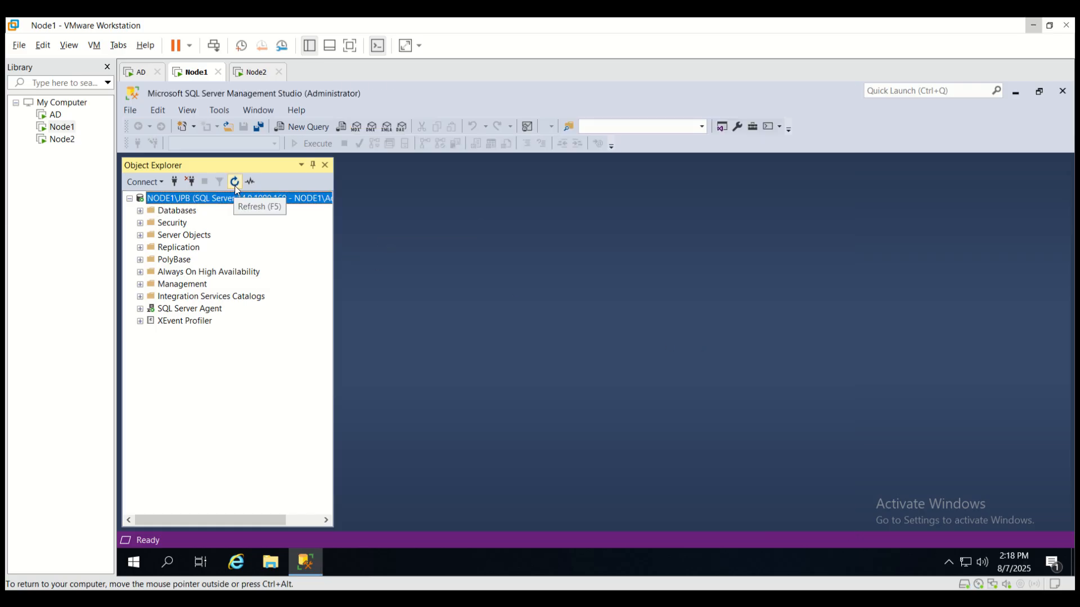
click(235, 185)
click(140, 212)
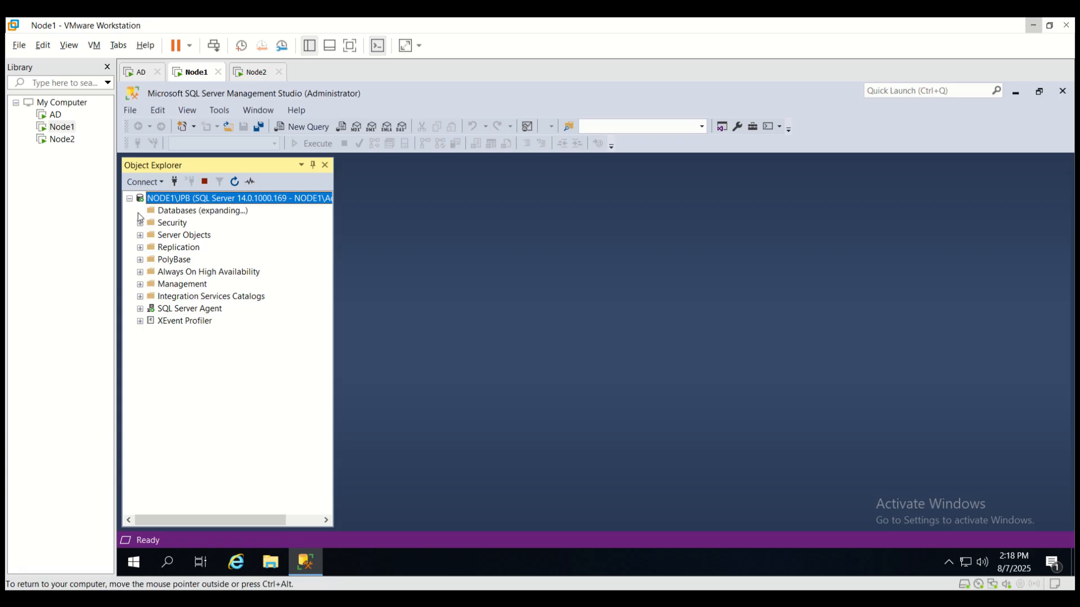
click(186, 262)
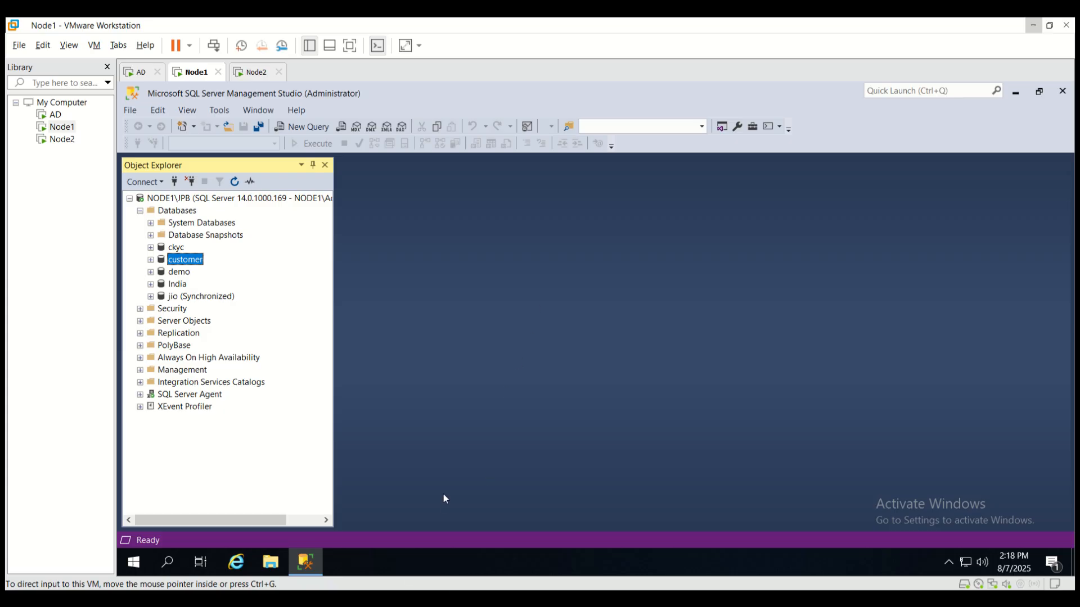
click(259, 200)
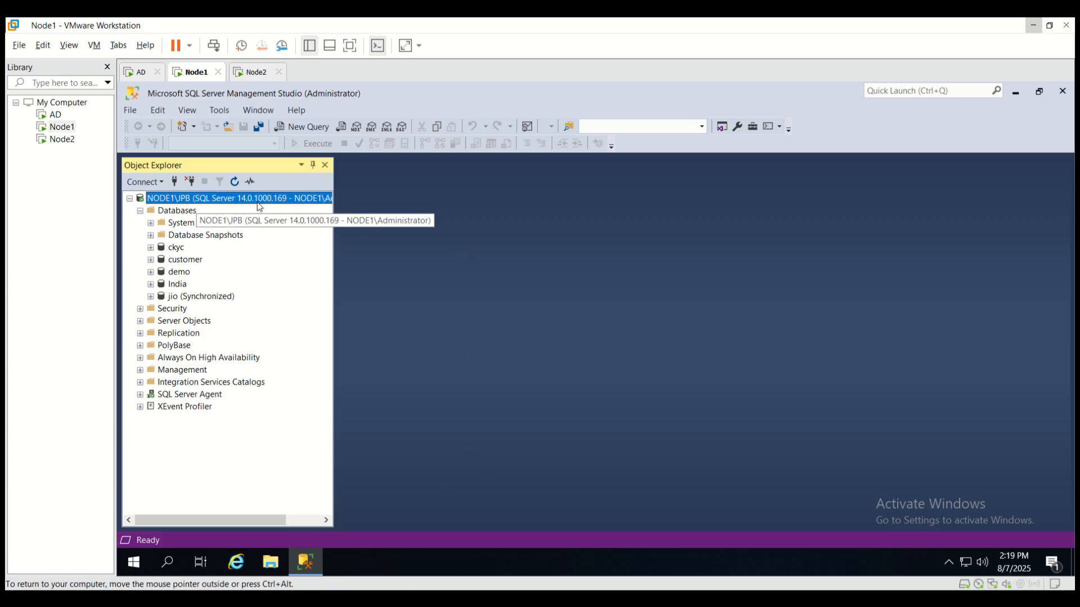
right_click(257, 203)
Step: In a new server query window, write 'create database Student'
click(320, 252)
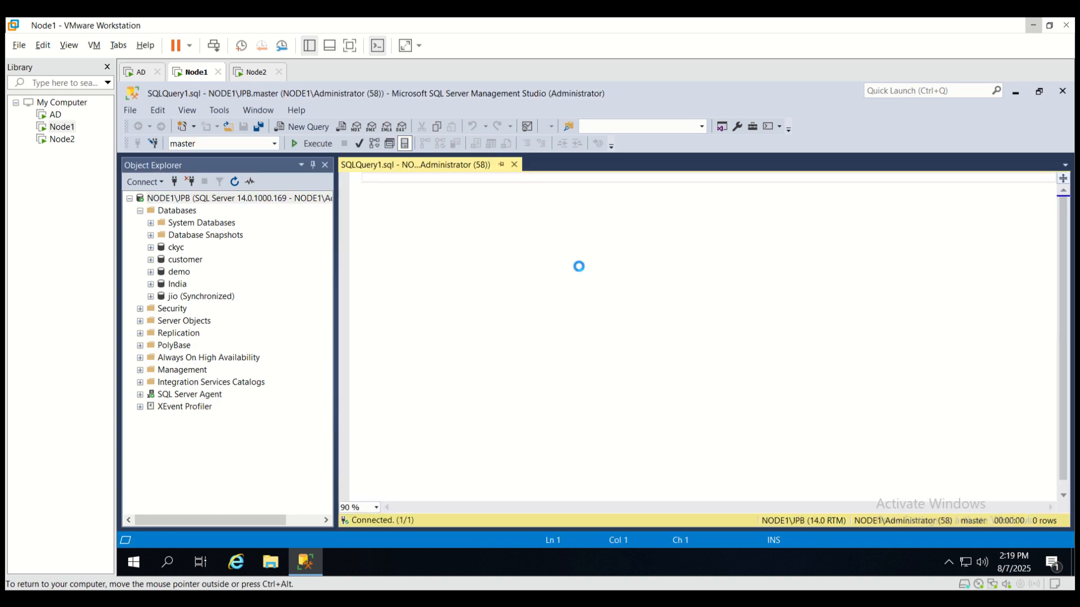
key(Return)
key(Return)
key(Return)
key(Return)
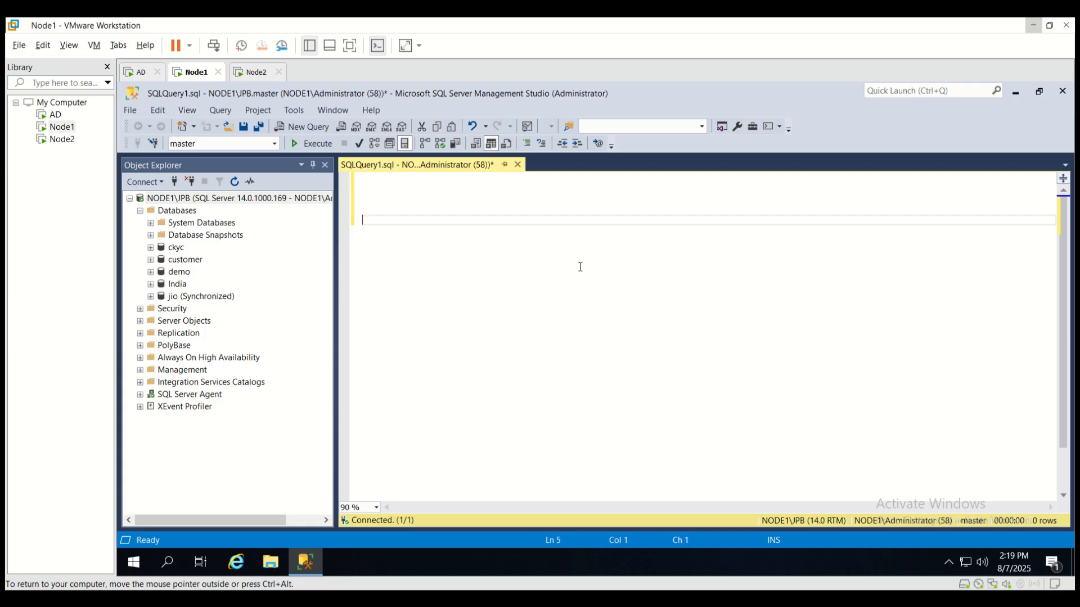
text(create database)
text(Student)
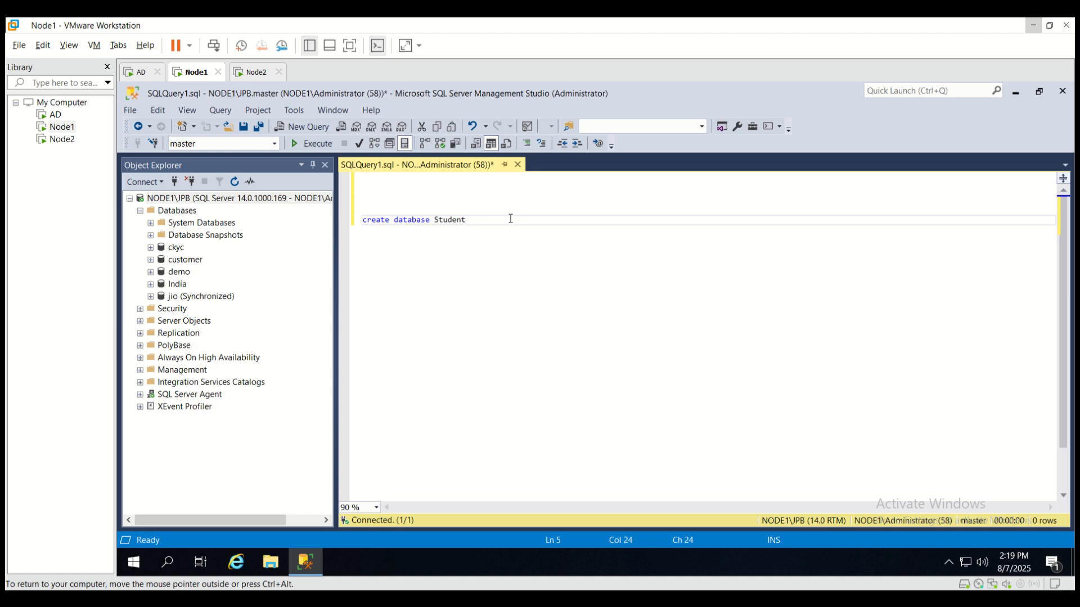
Step: Execute 'create database Student', then refresh and select Student under Databases
click(321, 144)
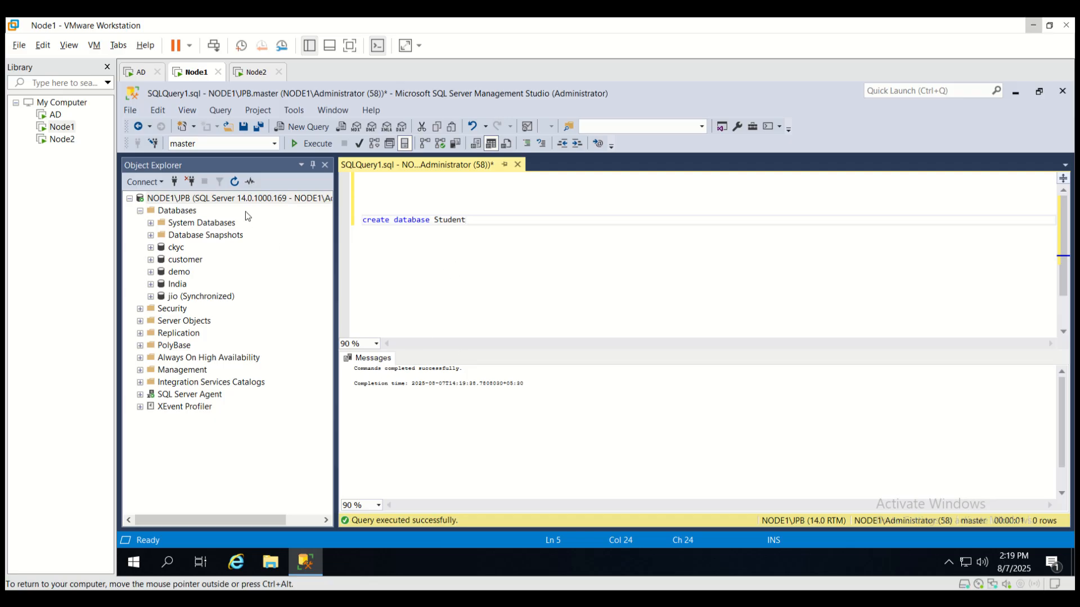
click(236, 198)
click(234, 181)
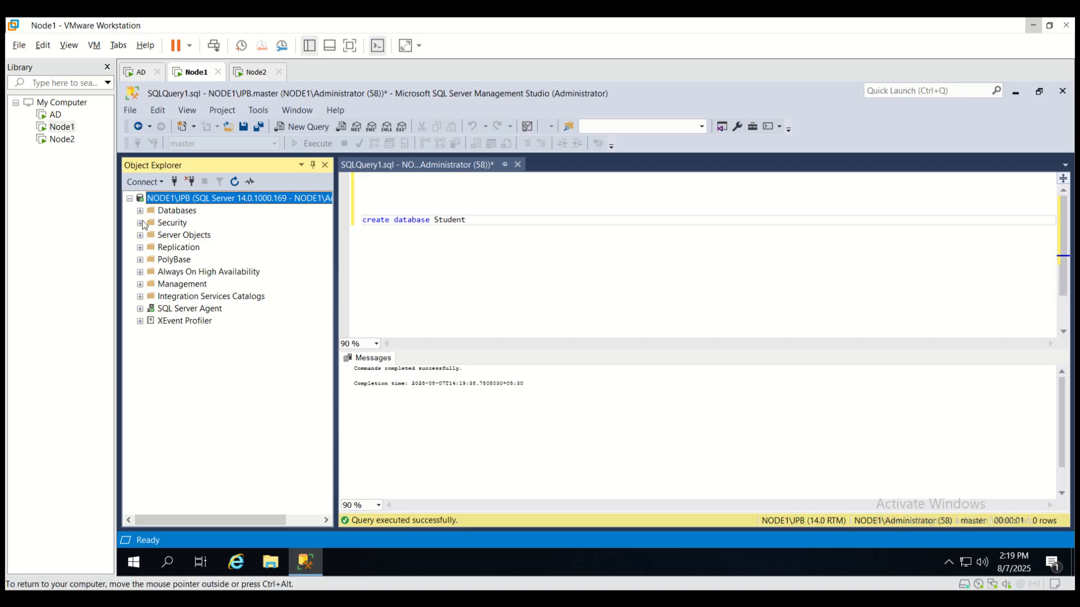
click(140, 210)
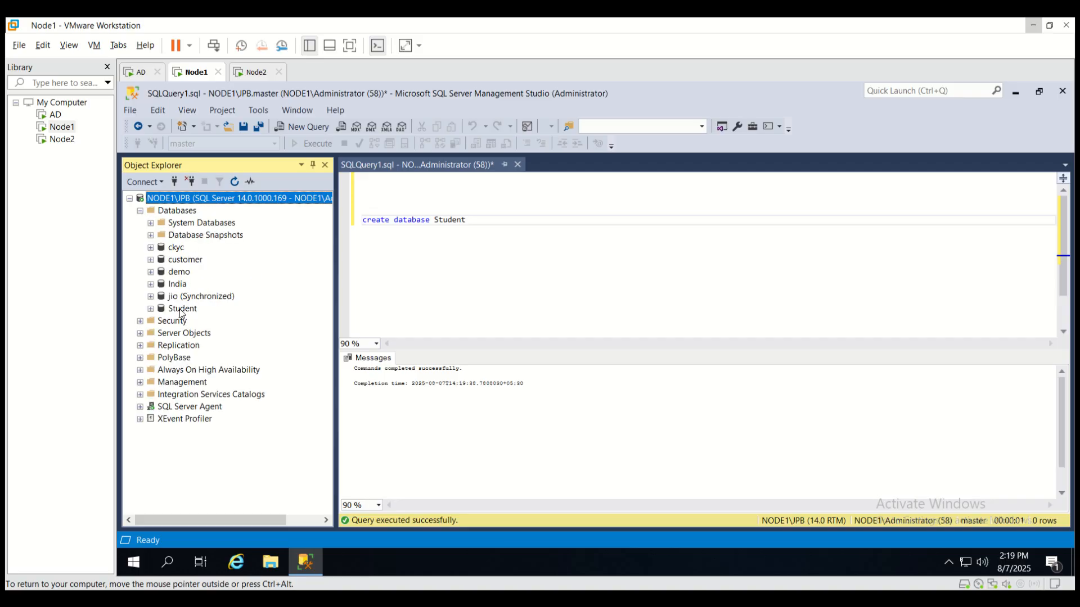
click(182, 308)
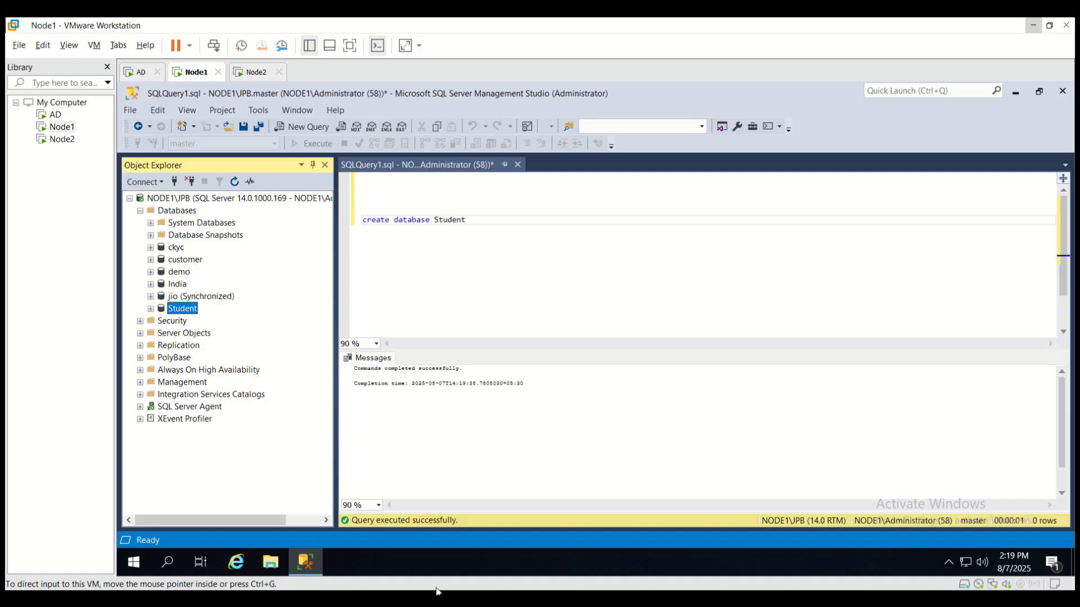